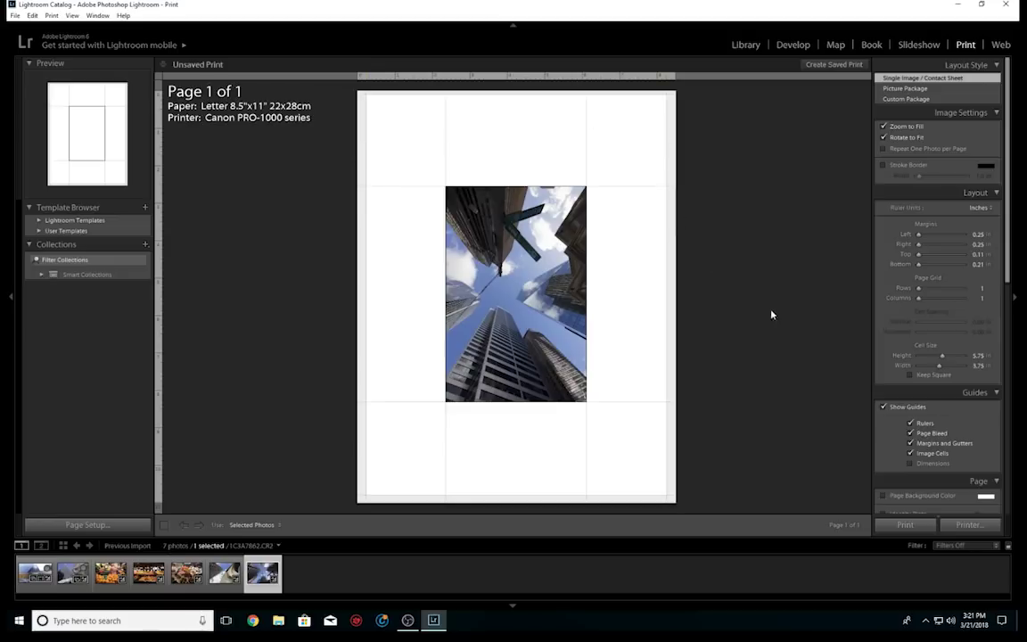
Set the print cell size to 10.50 inches high by 8.00 inches wide
click(976, 355)
click(976, 357)
click(977, 367)
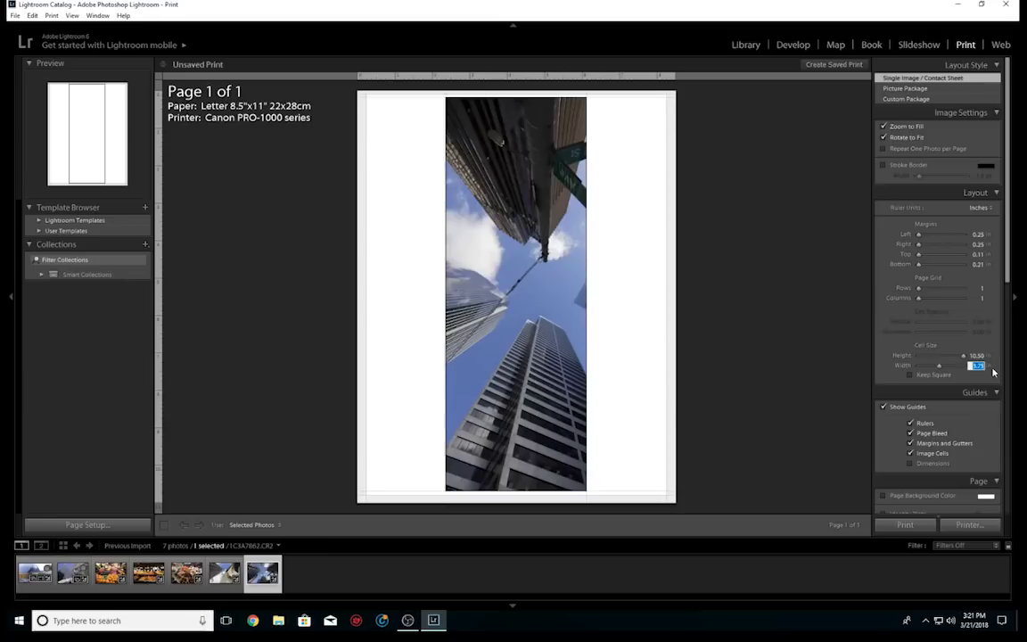
text(8)
key(Return)
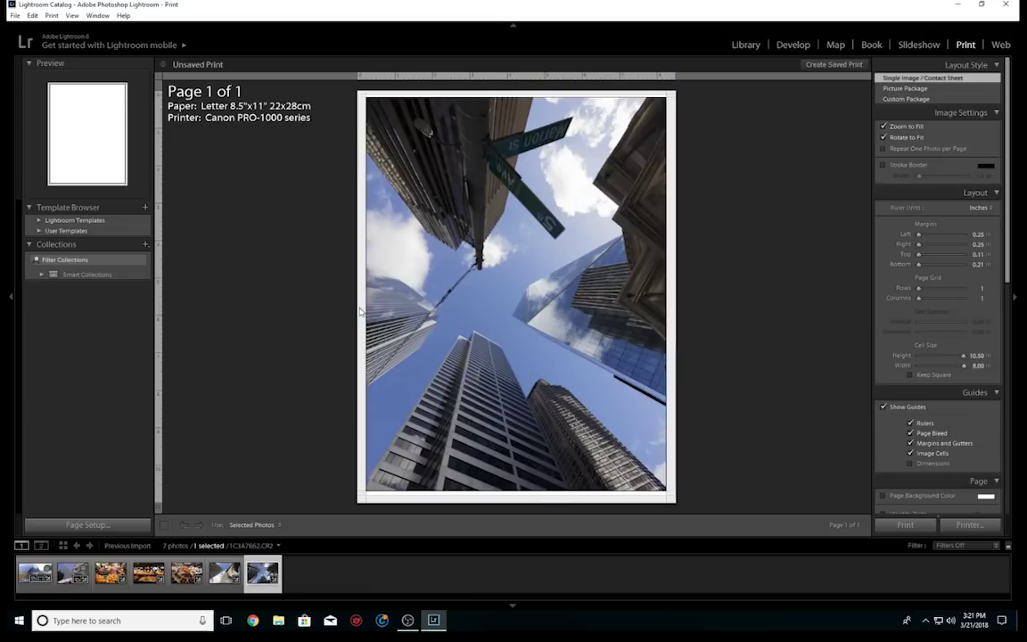
drag(919, 235, 913, 268)
drag(900, 233, 918, 264)
Enable Borderless Printing in the Canon PRO-1000 properties from Page Setup
click(90, 523)
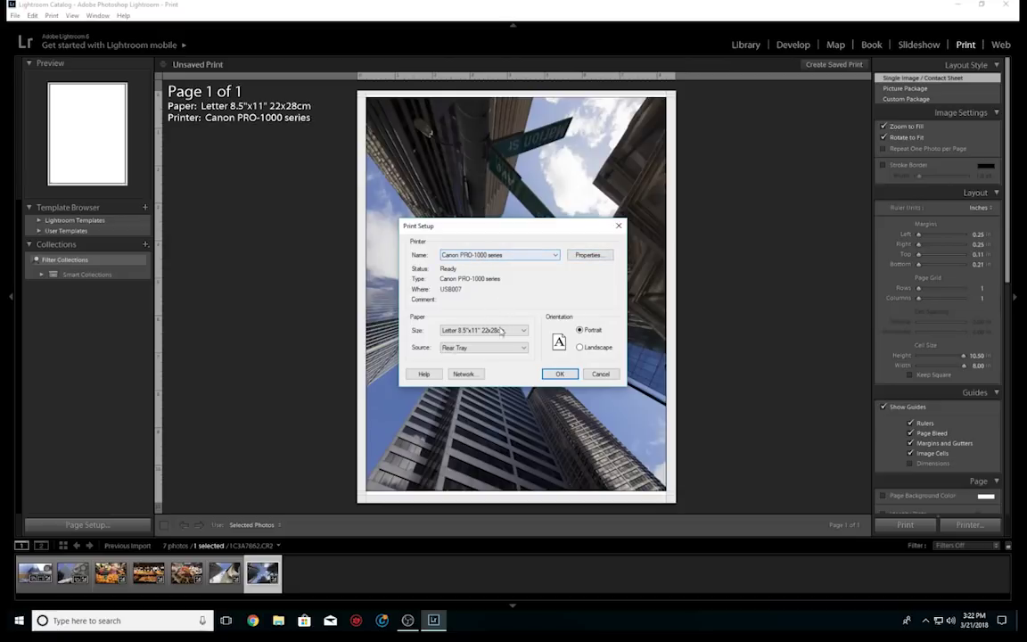
click(594, 256)
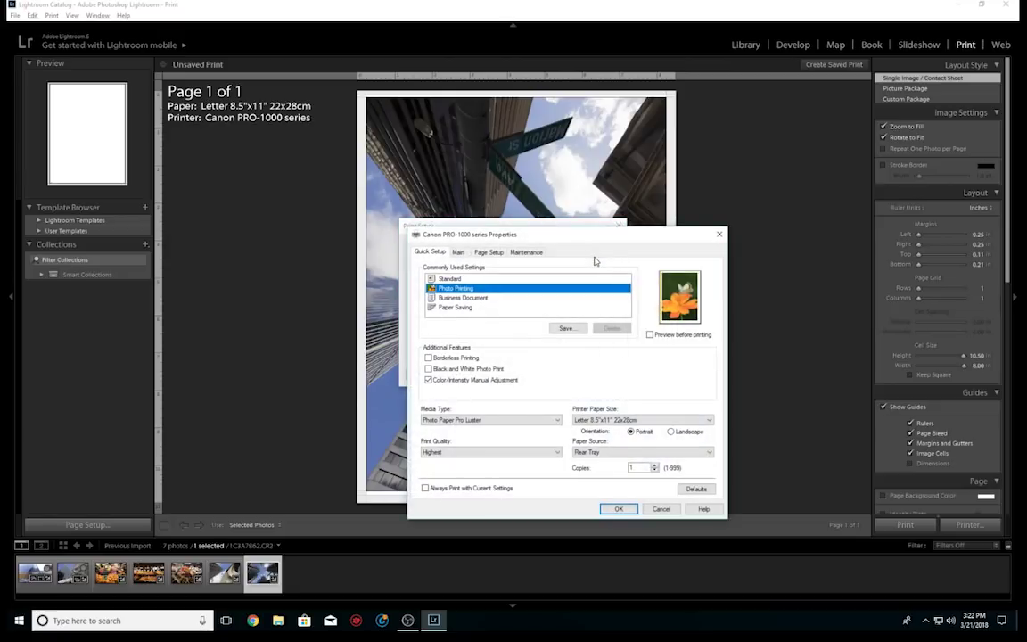
drag(605, 234, 555, 156)
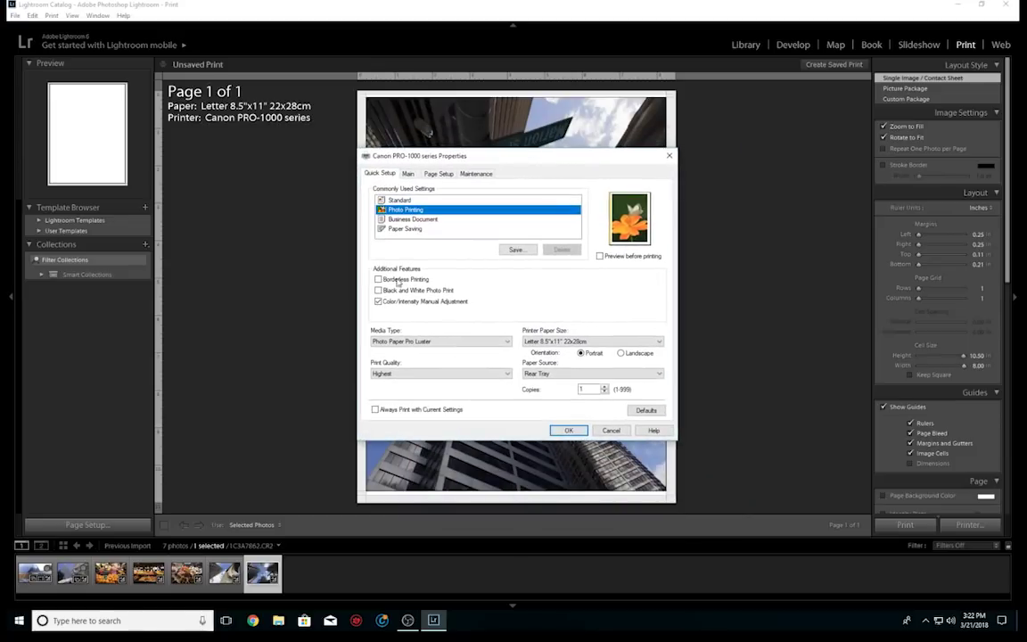
click(392, 280)
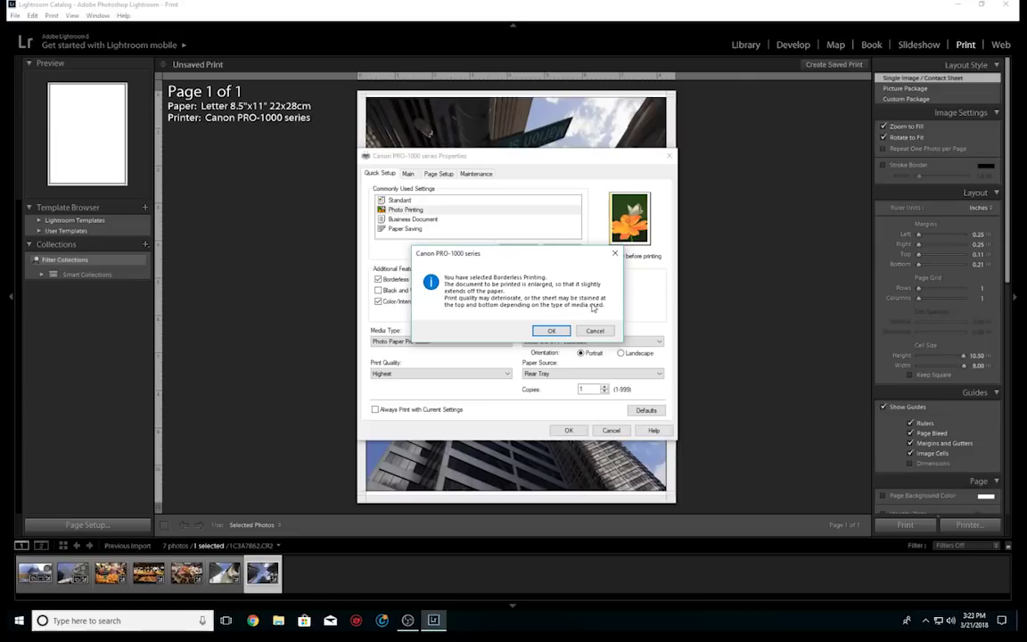
Accept the borderless printing notice and confirm the Canon PRO-1000 properties with Borderless on
click(550, 331)
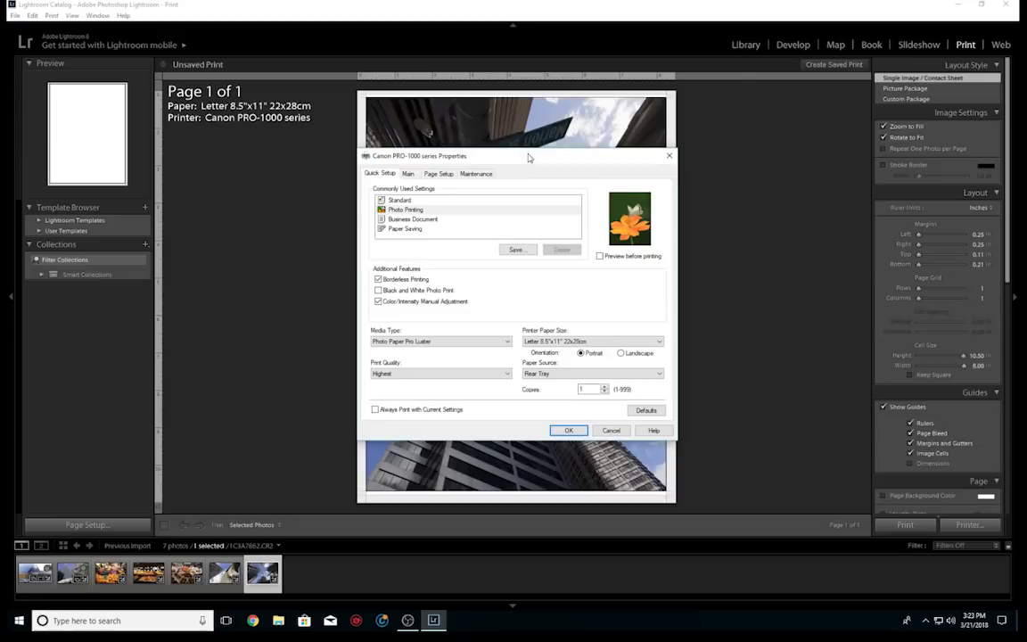
drag(528, 158, 528, 148)
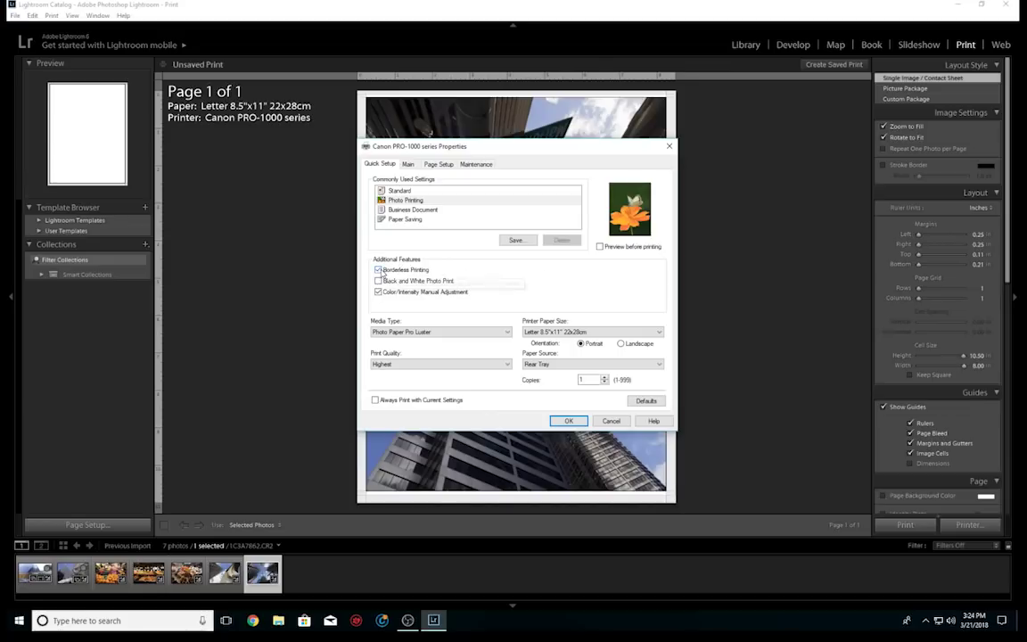
click(561, 422)
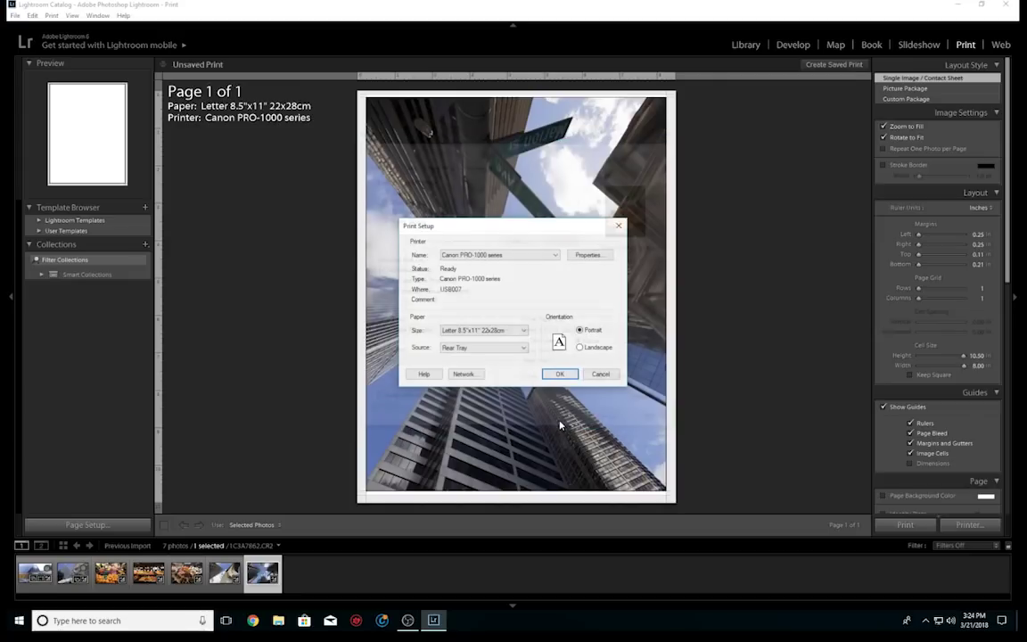
Close Print Setup and drag the Margins sliders down to 0.00
click(558, 371)
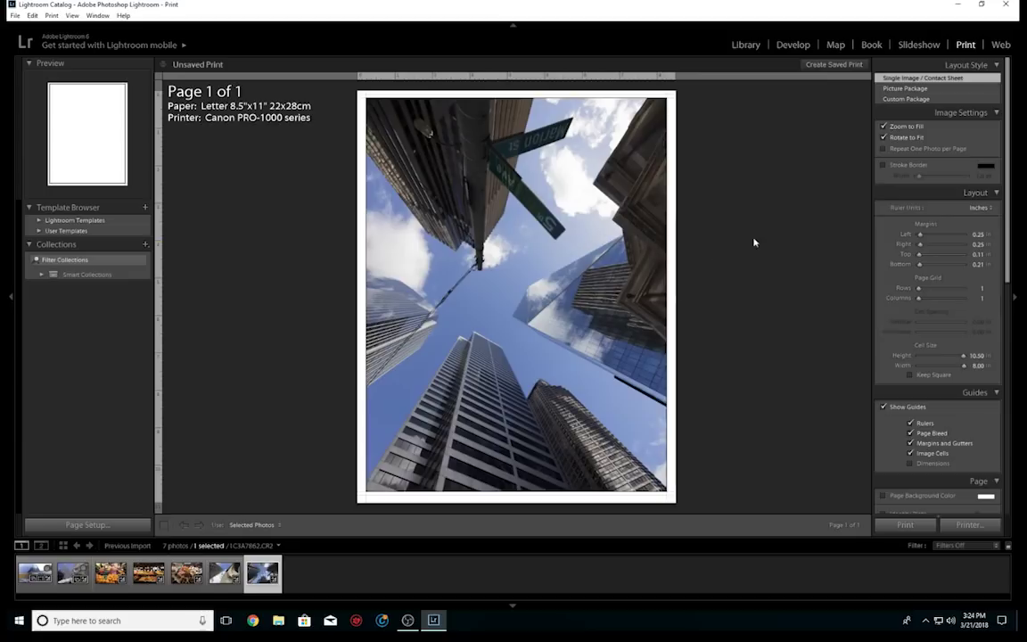
drag(915, 235, 908, 265)
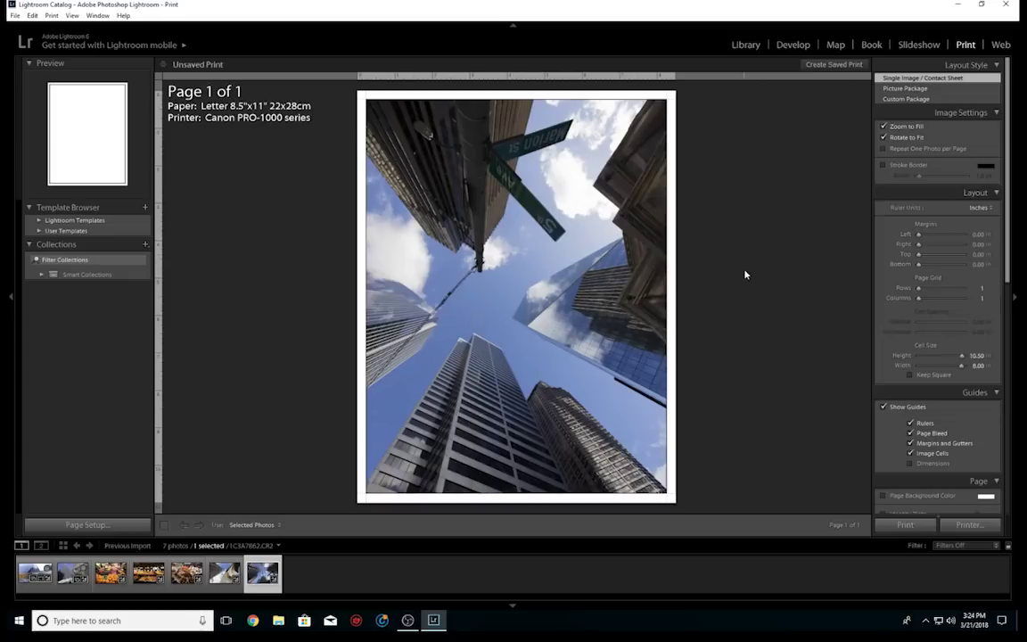
Set the cell size to 10.75 inches high by 8.25 inches wide
click(976, 354)
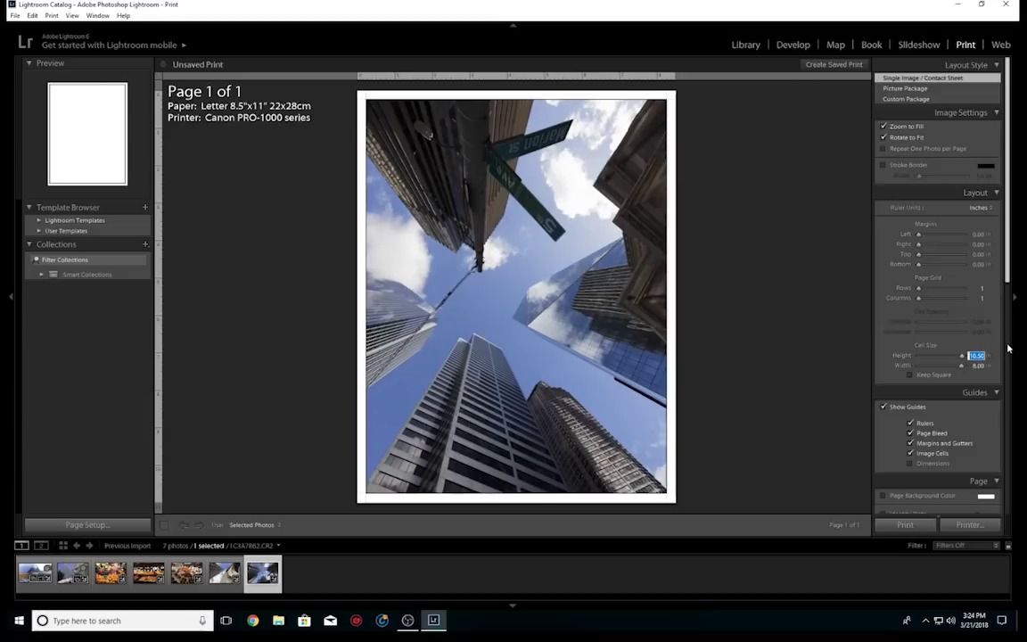
text(10)
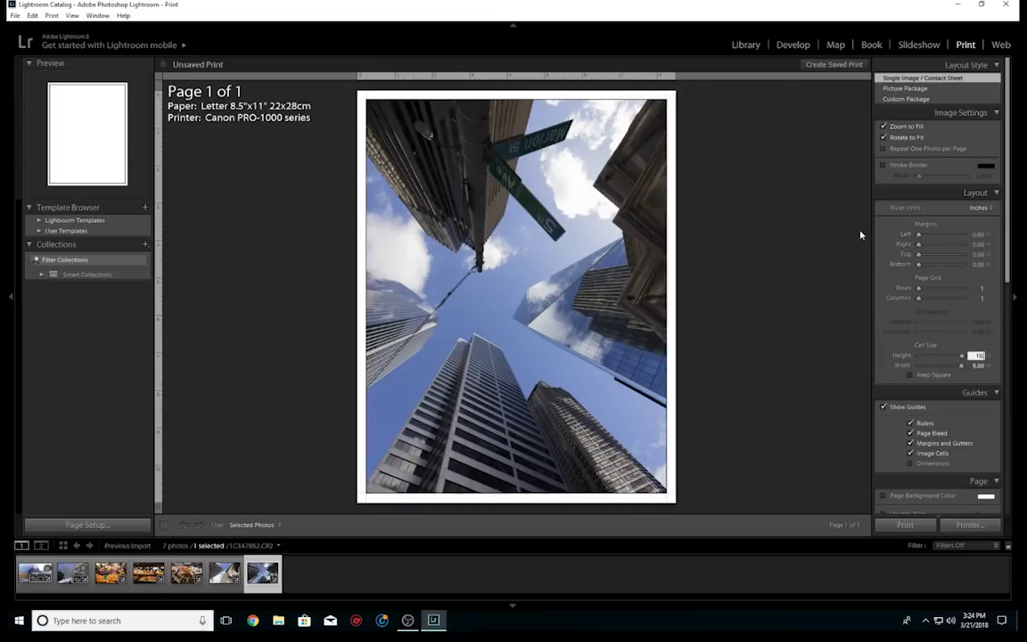
text(.5)
key(Return)
click(976, 354)
text(10.0)
text(10.75)
key(Tab)
text(8)
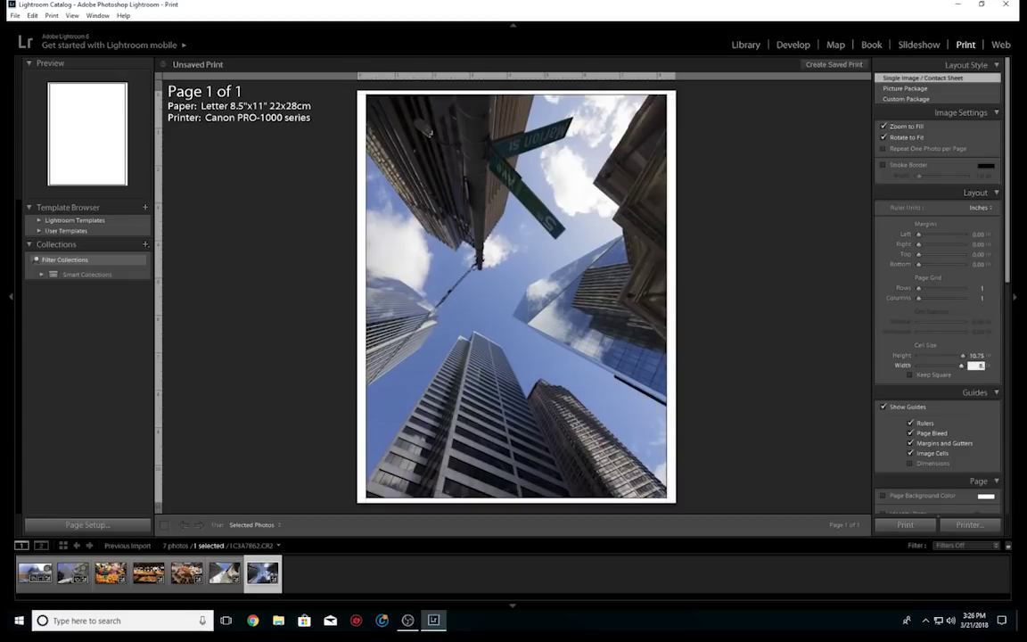
key(Return)
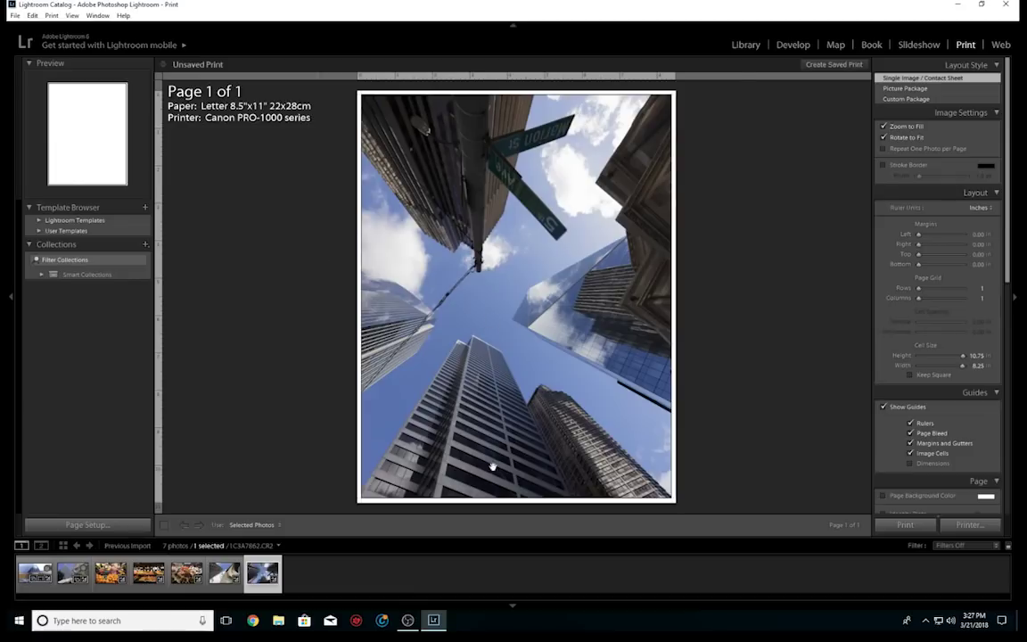
Drag the photo higher in its cell, then turn off Zoom to Fill
drag(492, 465, 482, 258)
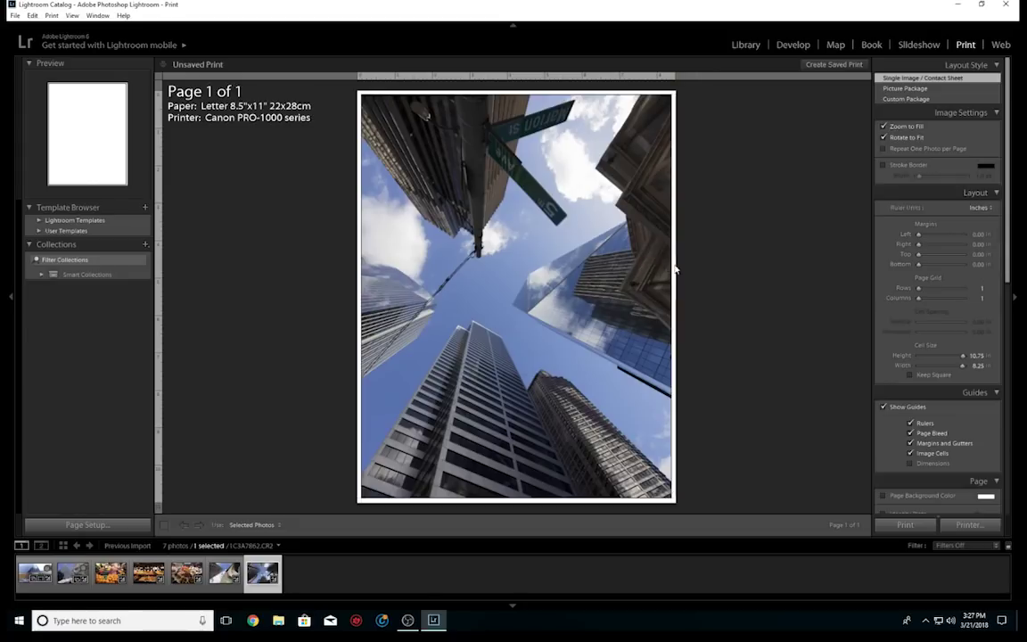
mouse_move(594, 267)
mouse_down()
mouse_move(586, 309)
mouse_move(588, 223)
mouse_move(586, 269)
mouse_up()
click(883, 127)
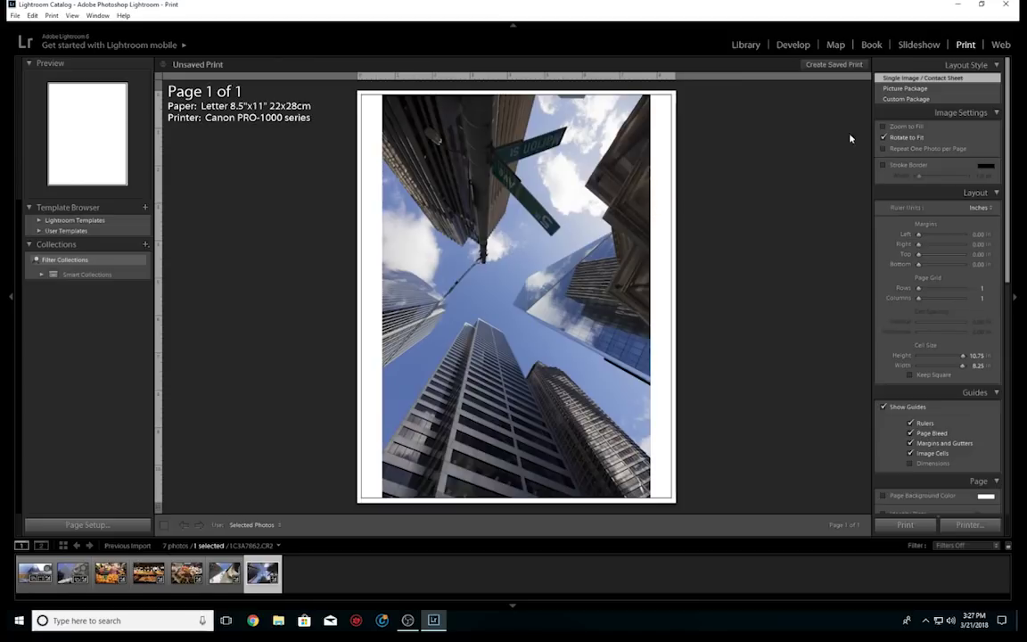
Turn Zoom to Fill back on and nudge the photo's framing within the cell
click(883, 126)
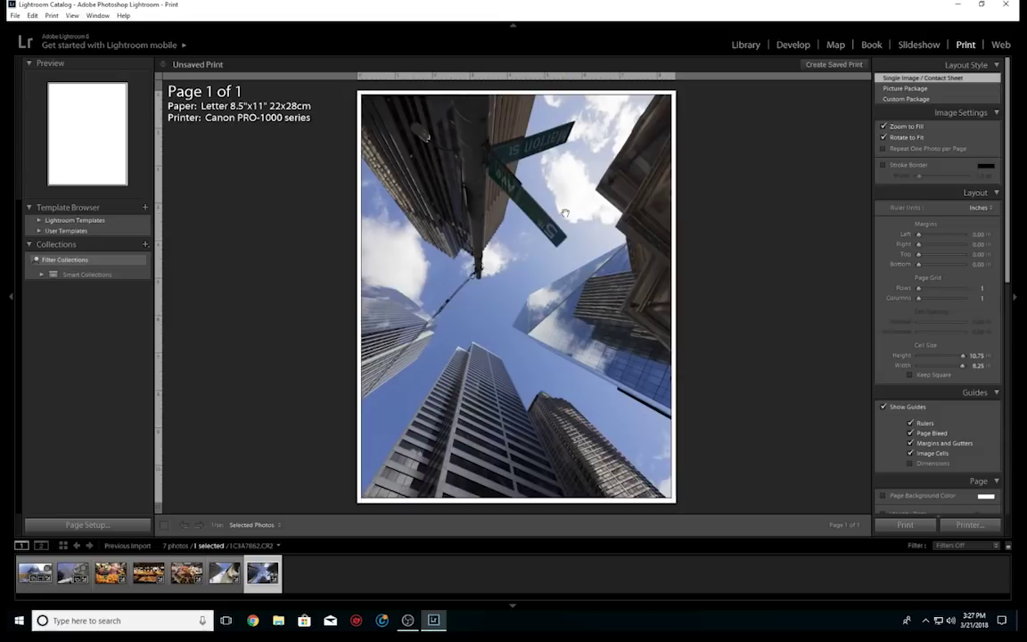
drag(567, 213, 593, 218)
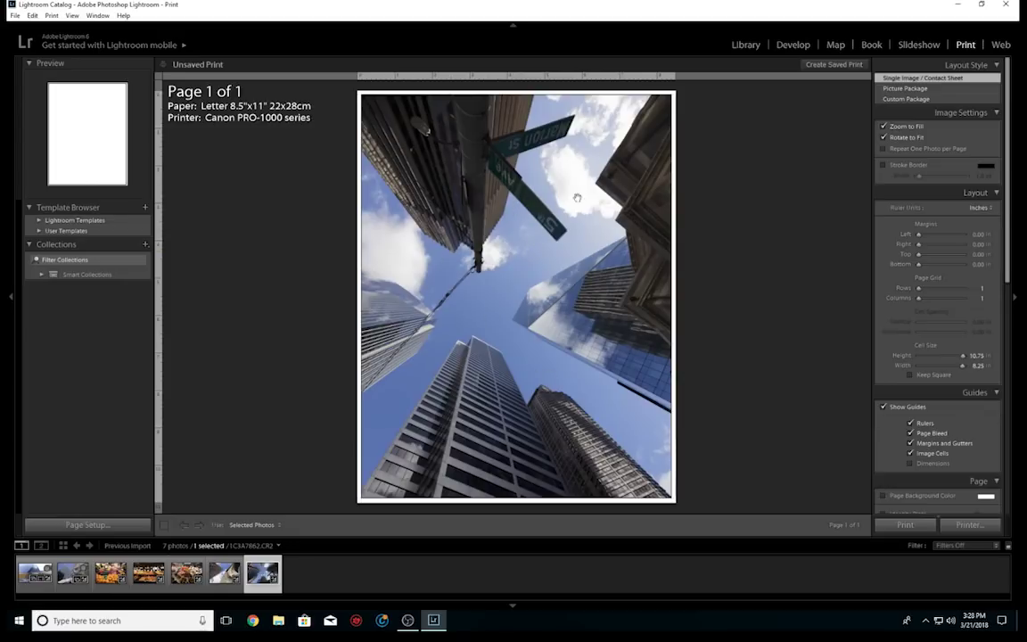
drag(578, 198, 540, 142)
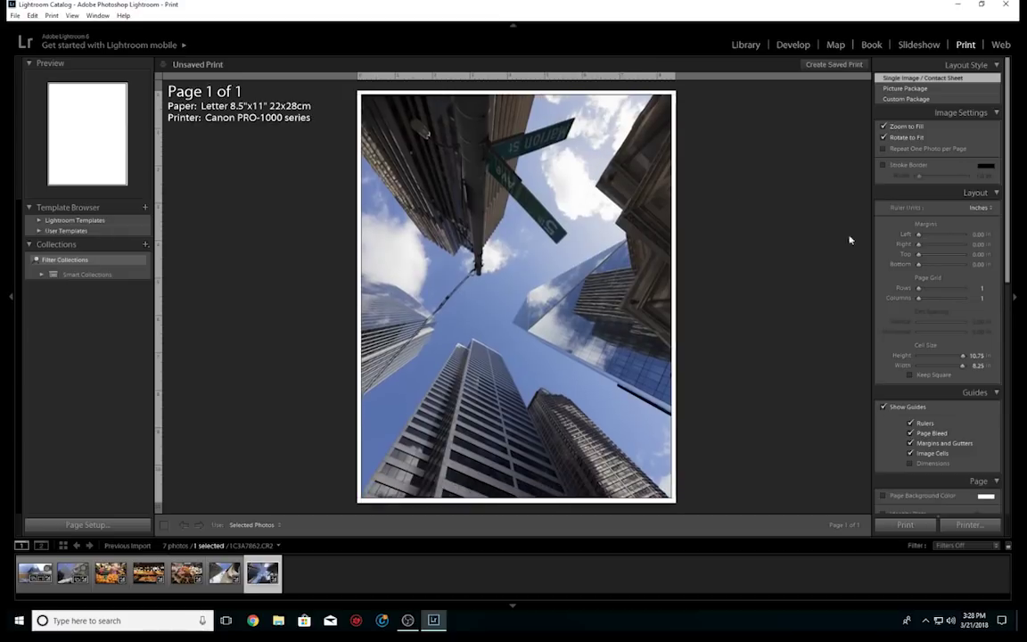
Enter 10 for the cell Height and 7.5 for the Width
click(976, 355)
text(10)
key(Tab)
text(7)
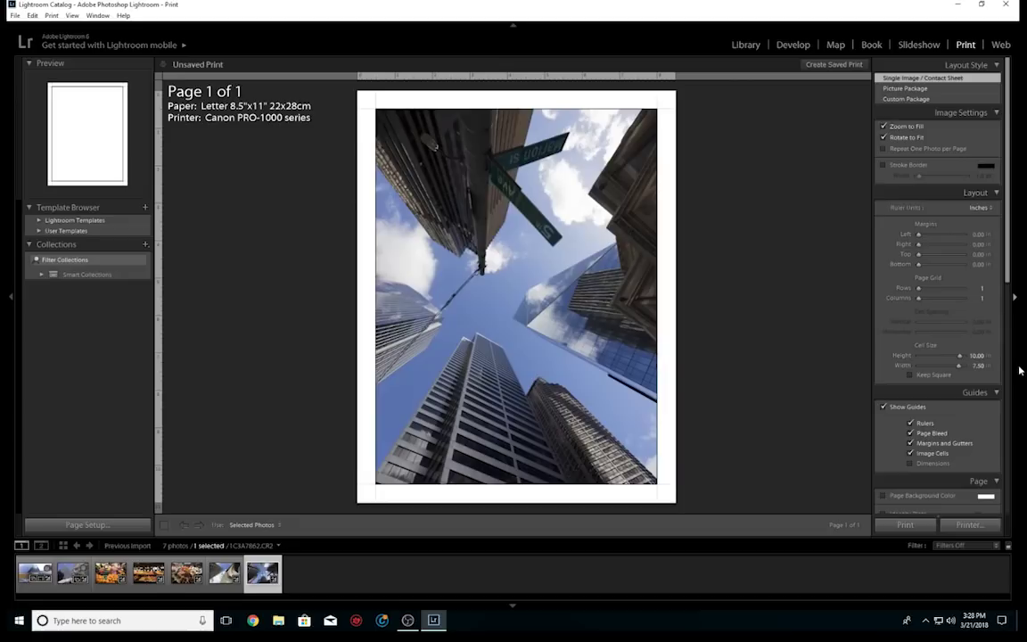
click(976, 357)
Choose 4"x6" 10x15cm as the paper size in Page Setup
click(76, 525)
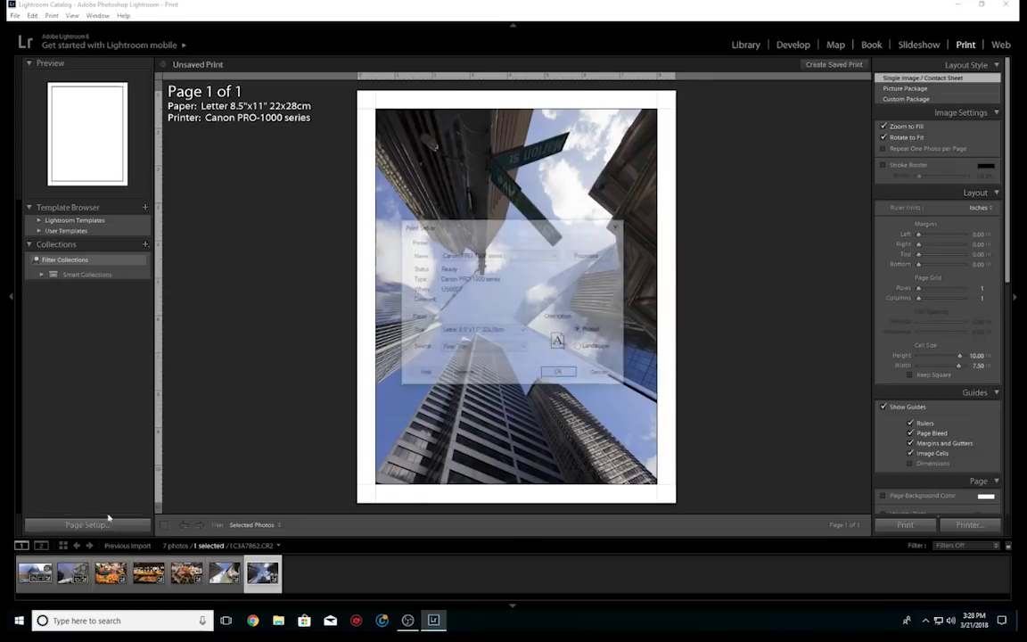
click(482, 330)
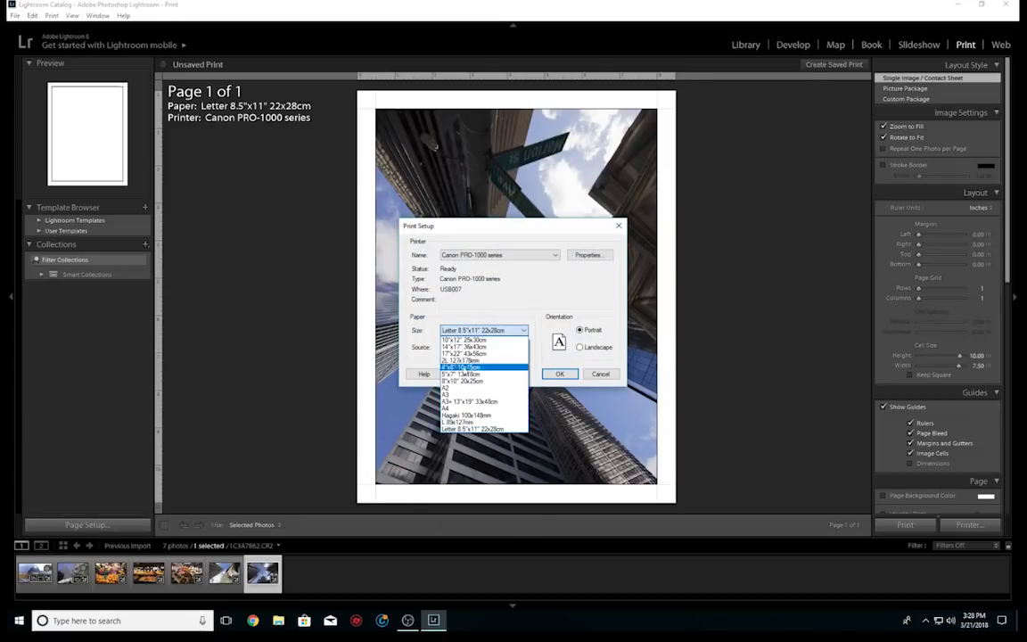
click(461, 370)
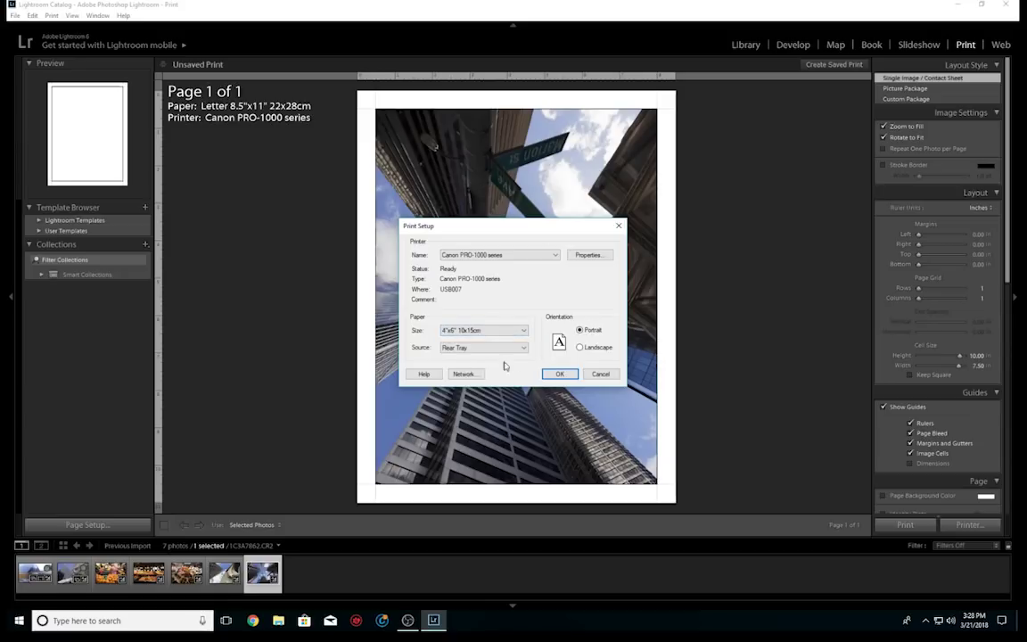
click(559, 373)
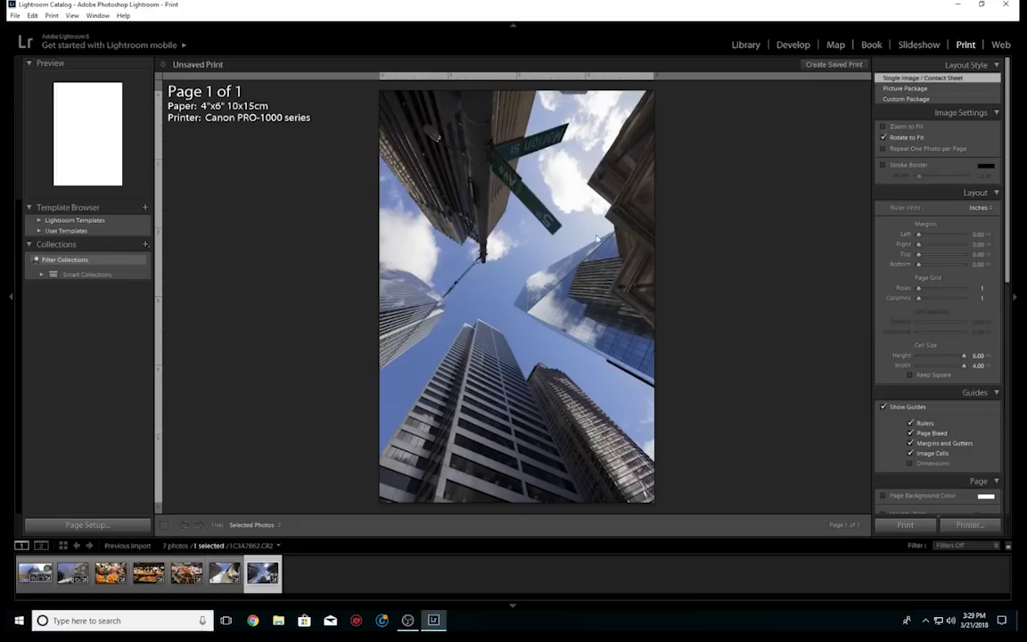
Reopen Page Setup and confirm the printer properties and page setup with OK
click(103, 525)
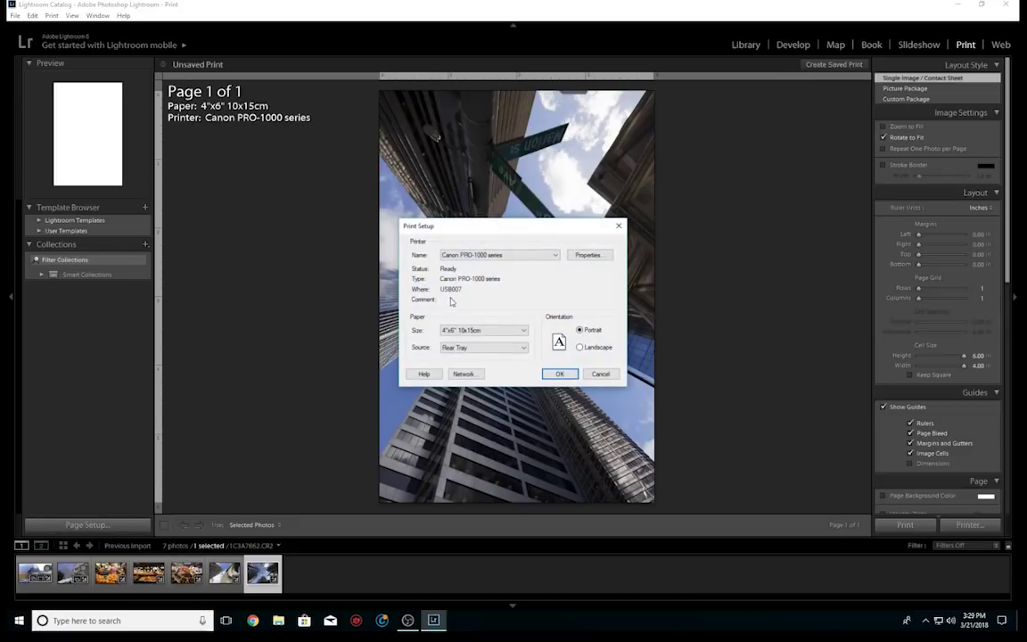
click(587, 254)
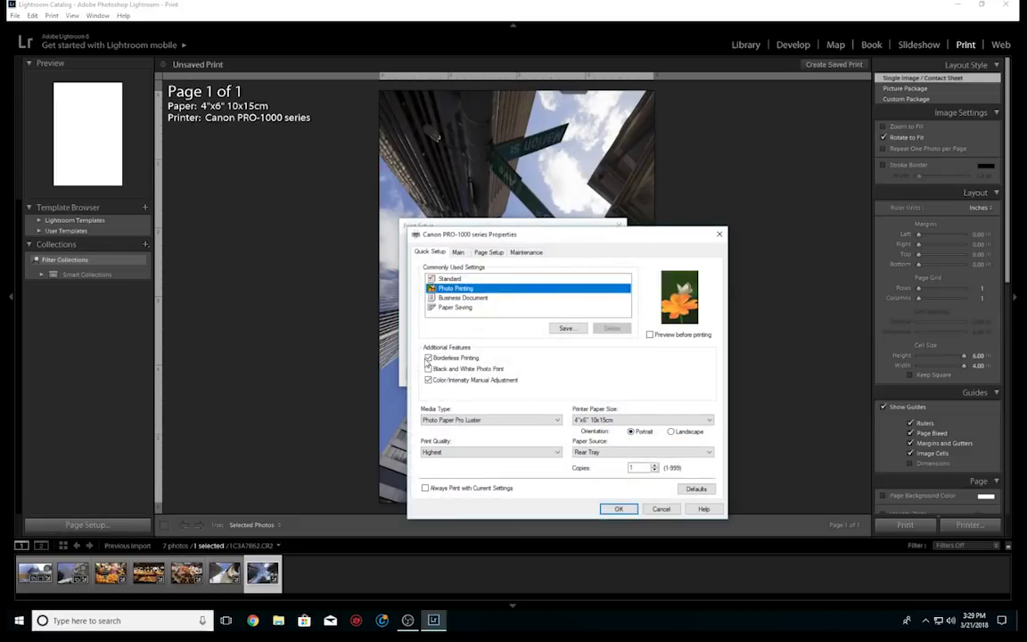
click(615, 508)
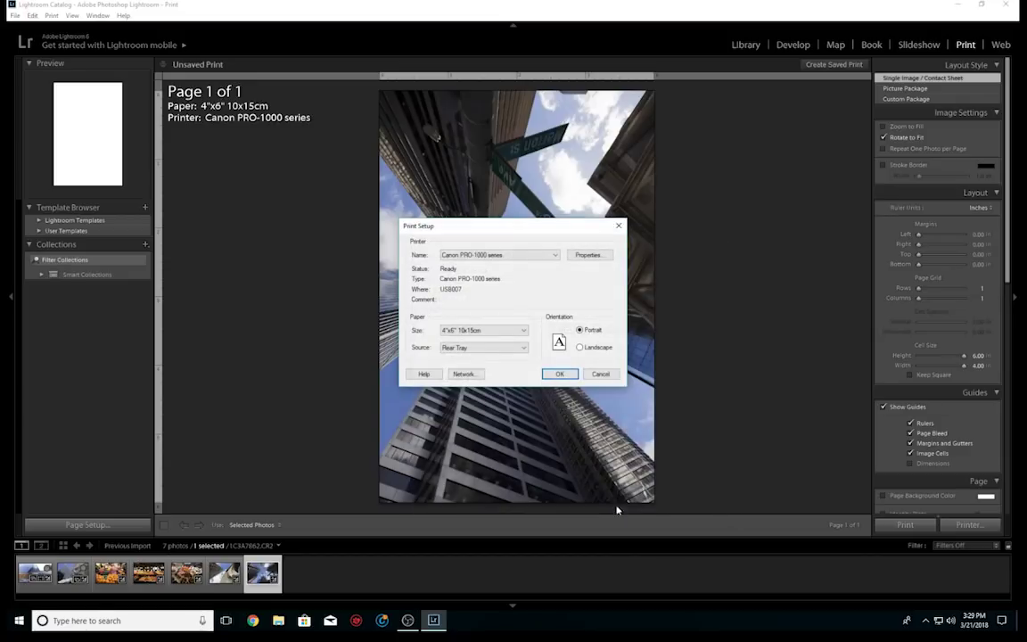
click(559, 373)
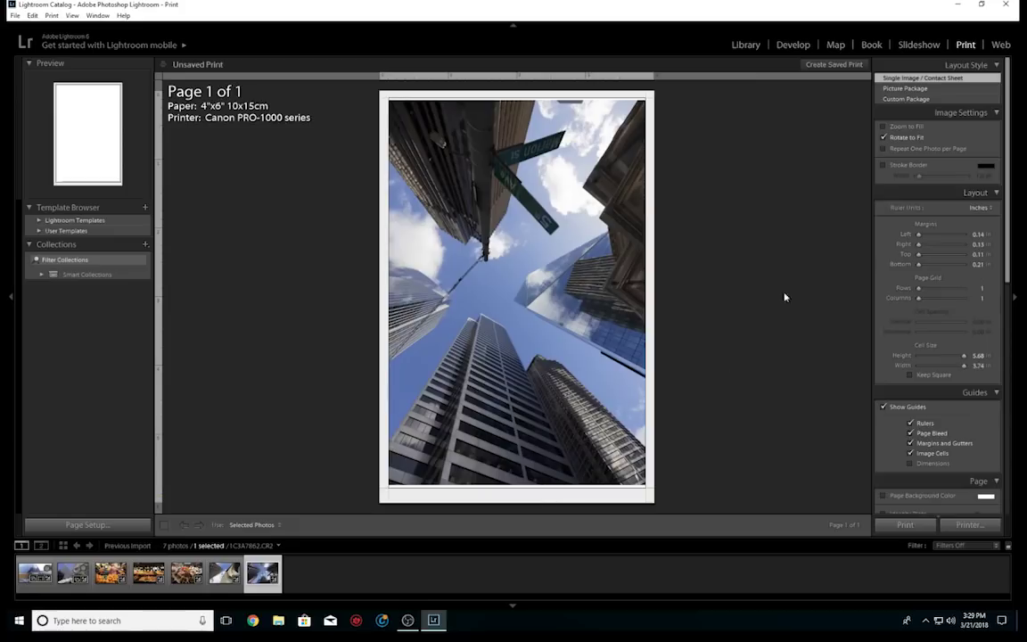
Check Zoom to Fill so the photo fills its 5.68 × 3.74-inch cell
click(883, 126)
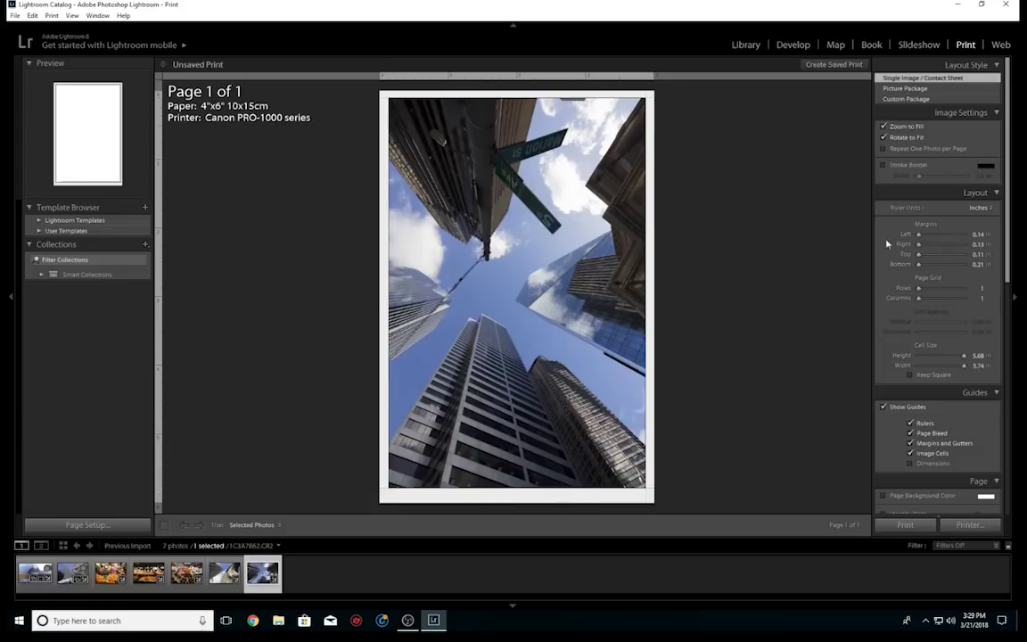
Turn on Borderless Printing in the Canon PRO-1000 driver properties for the 4x6 paper
key(ctrl+shift+p)
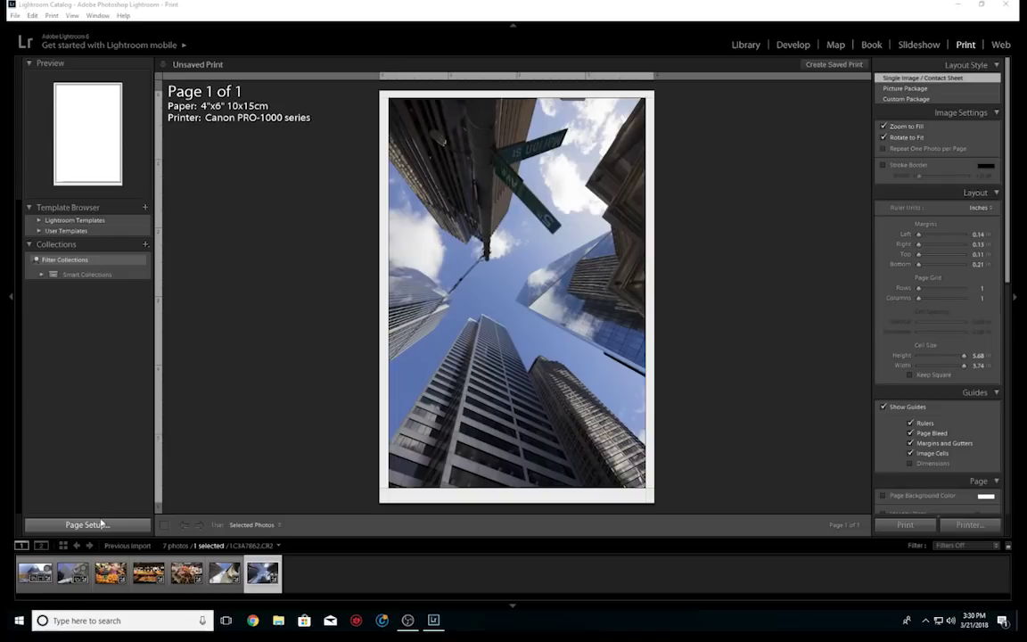
click(101, 524)
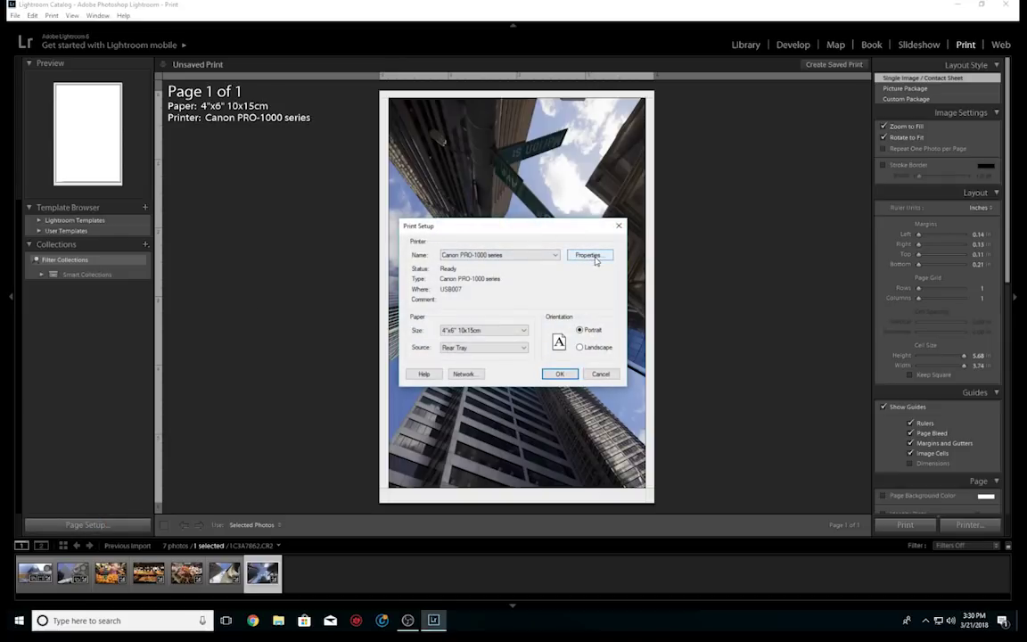
click(596, 259)
click(430, 358)
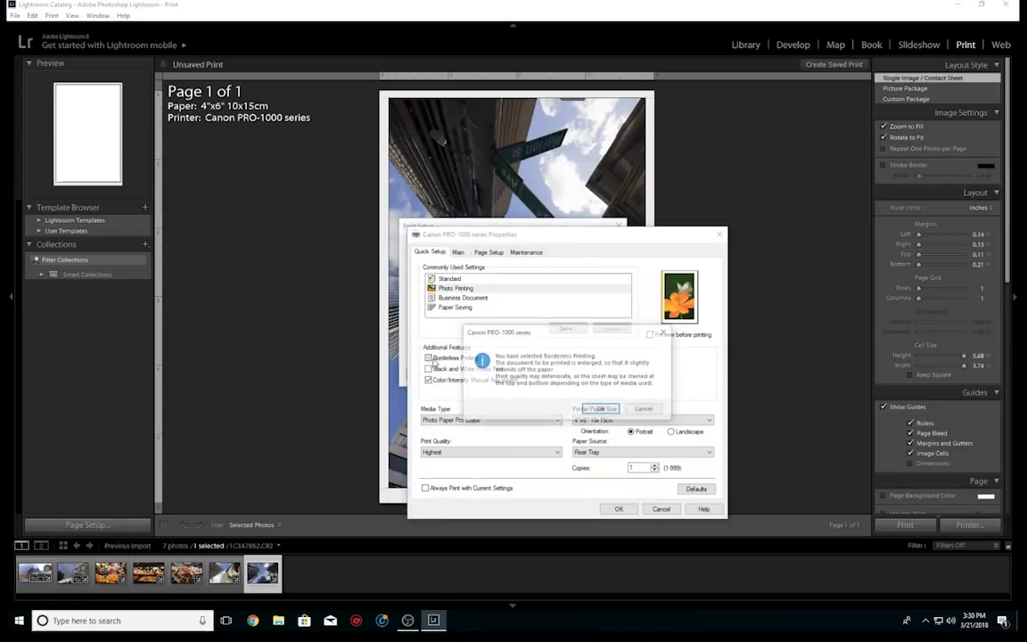
click(600, 409)
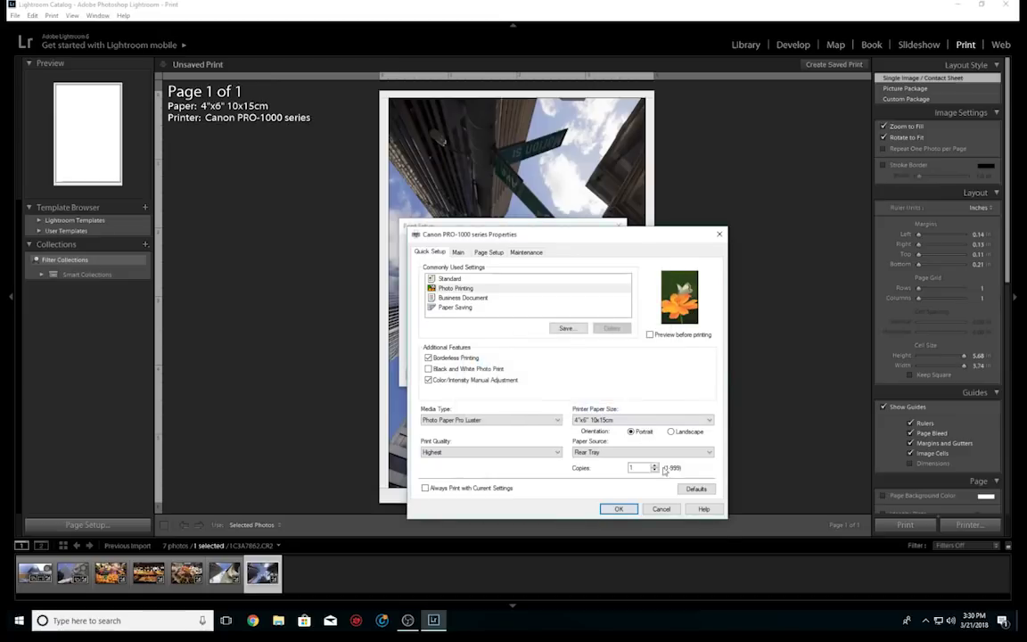
click(617, 510)
click(554, 370)
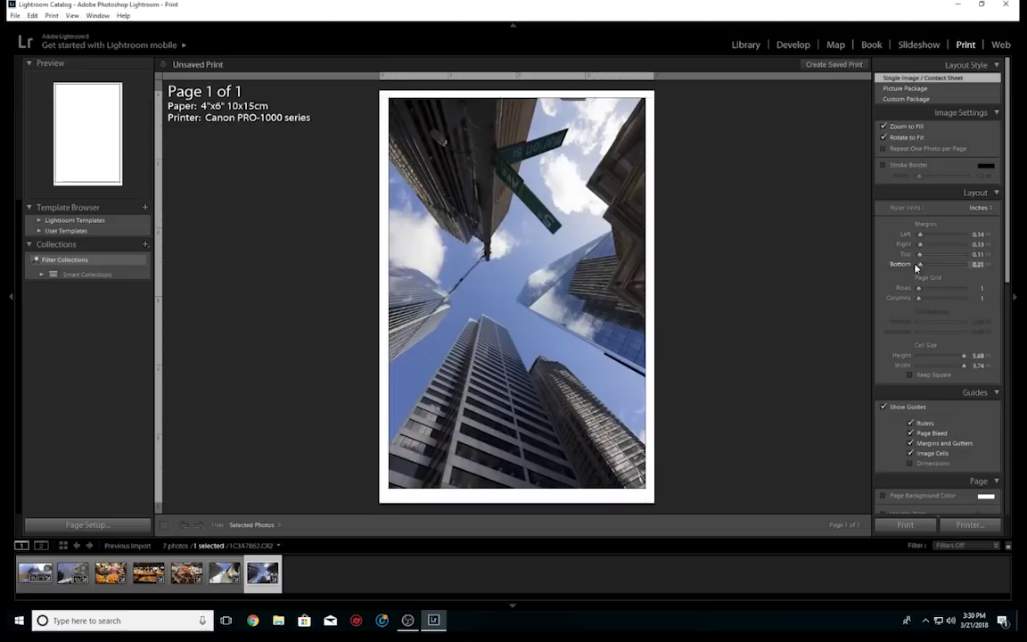
Drag the page margins to 0.00 and set the cell size to 5.50 by 3.50 inches
drag(919, 264, 914, 233)
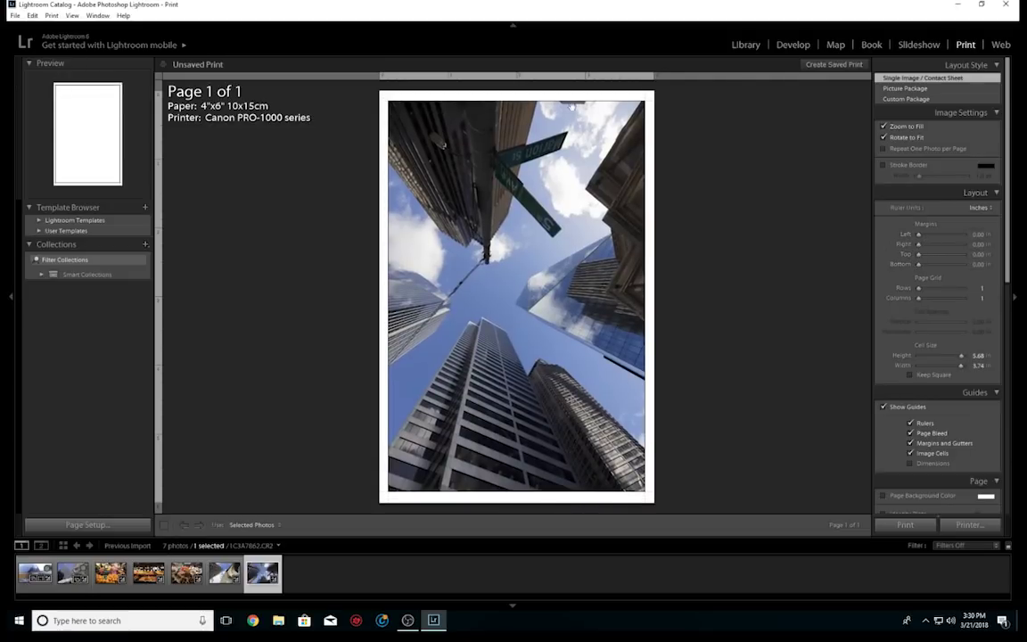
click(978, 355)
text(5.5)
click(993, 366)
text(3.5)
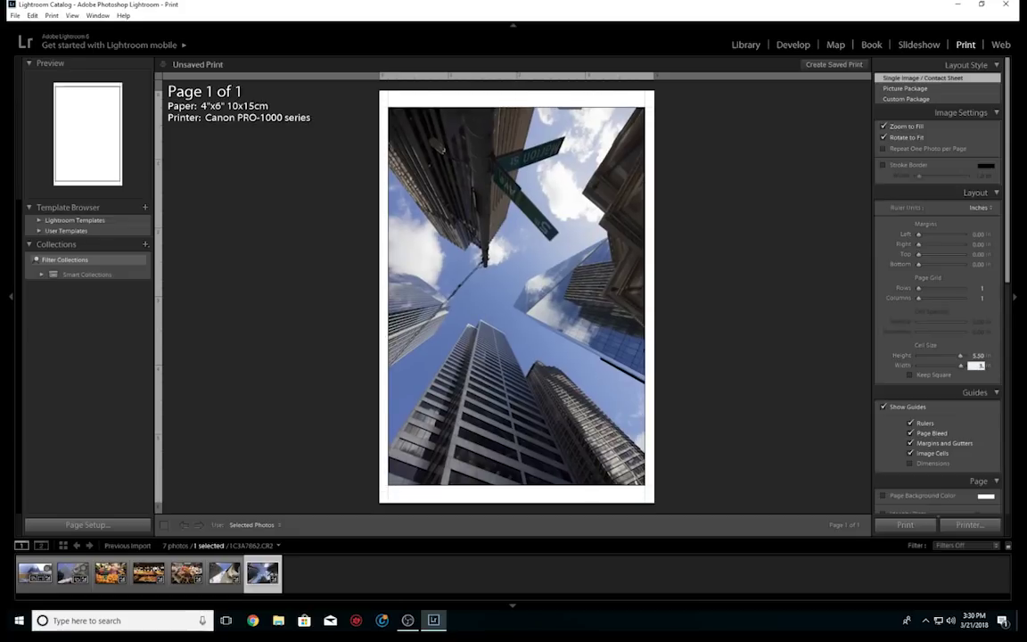
key(Return)
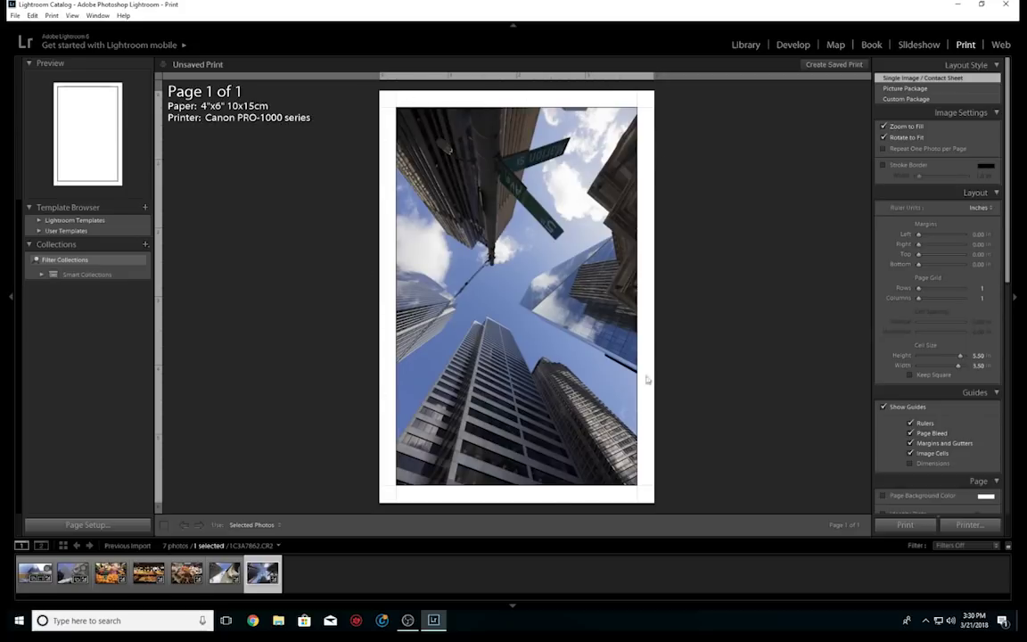
Enlarge the cell to 5.75 inches high by 3.75 inches wide
click(977, 354)
text(5.75)
key(Tab)
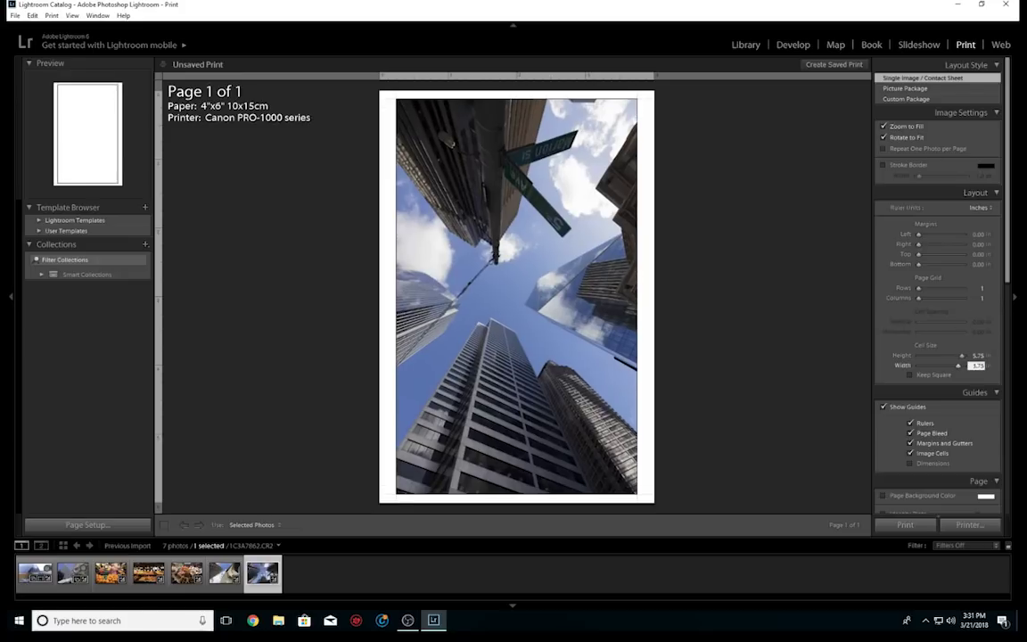
text(5.75)
key(Return)
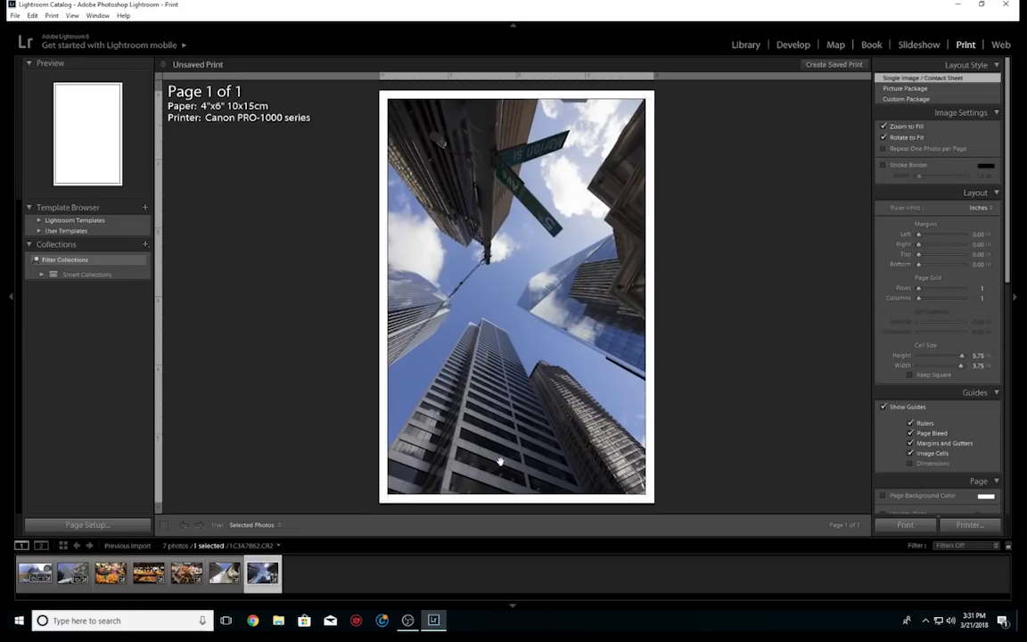